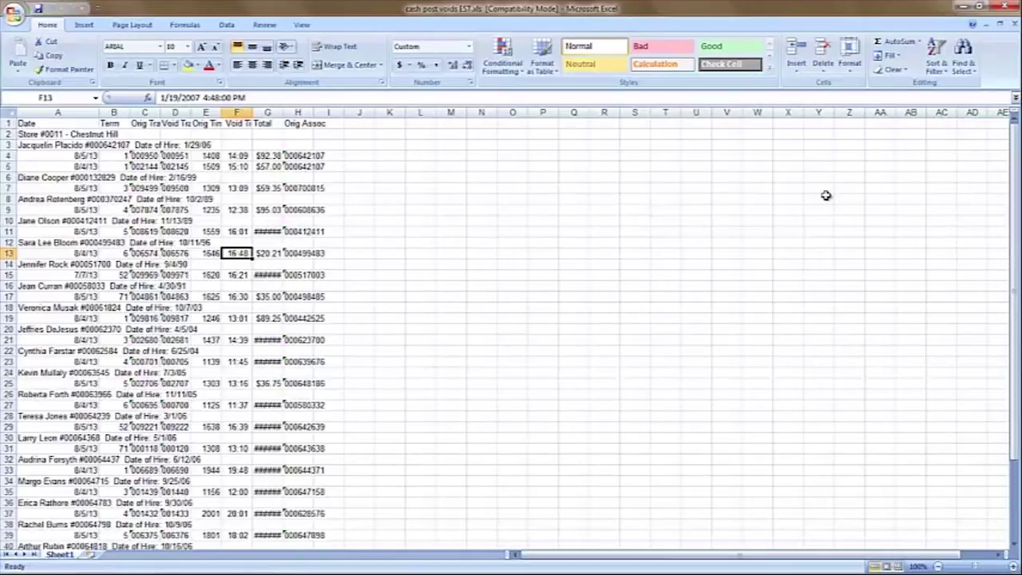
- Close the spreadsheet and start an exception report import in victor unified client, using the file cash post voids EST.xls
{"action": "left_click", "coordinate": [1003, 6]}
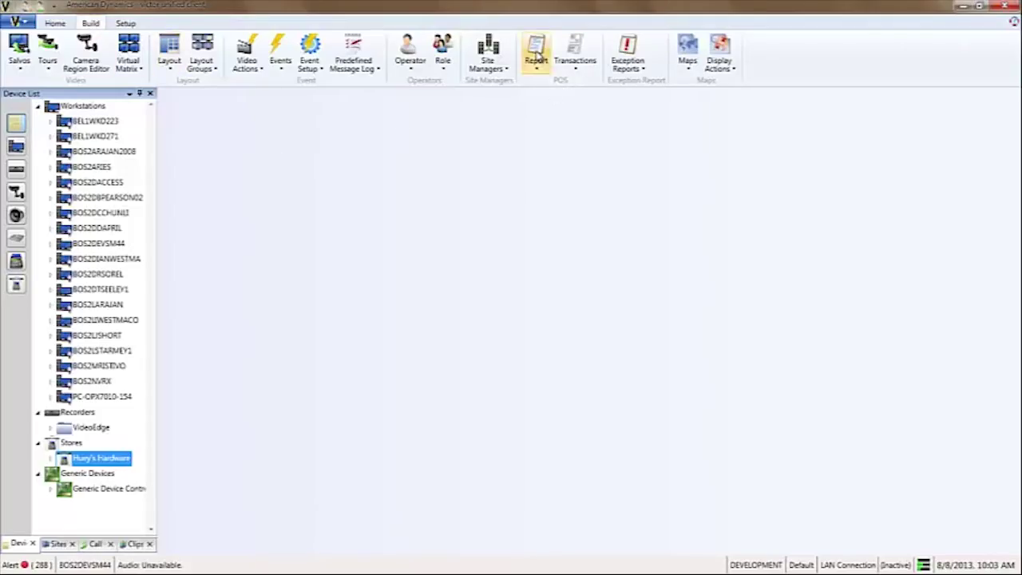
{"action": "left_click", "coordinate": [546, 72]}
{"action": "left_click", "coordinate": [559, 83]}
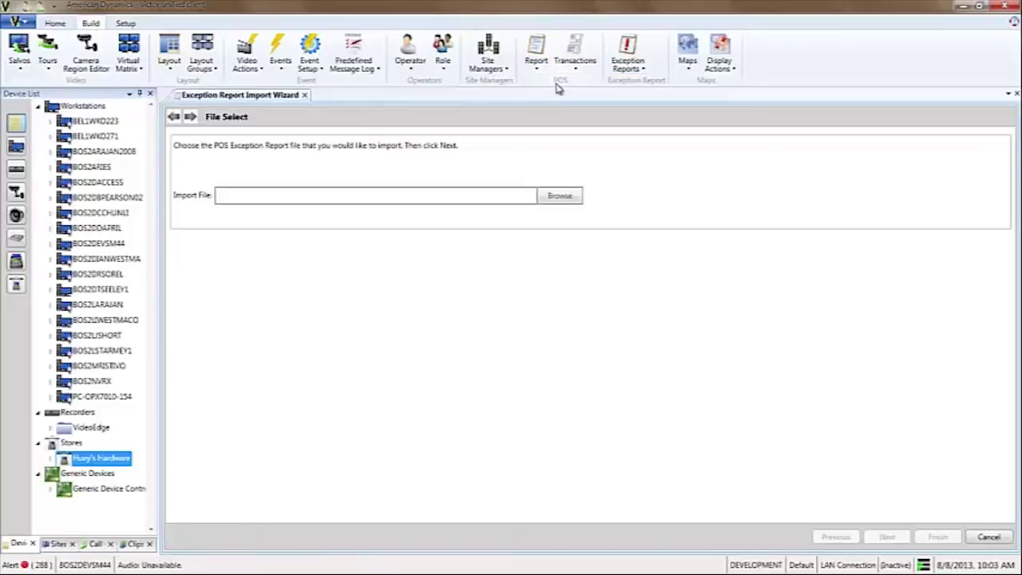
{"action": "left_click", "coordinate": [559, 196]}
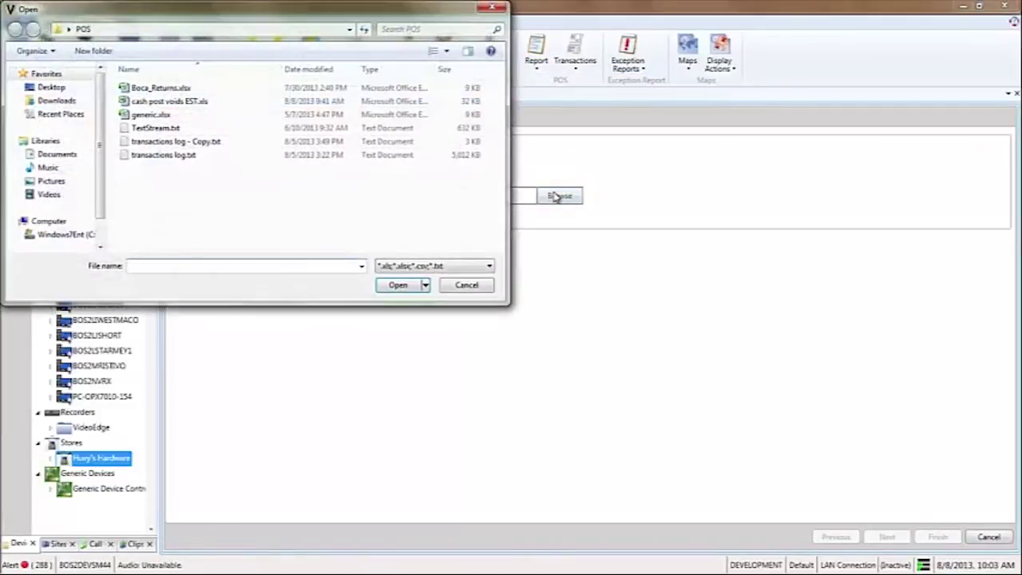
{"action": "left_click", "coordinate": [196, 101]}
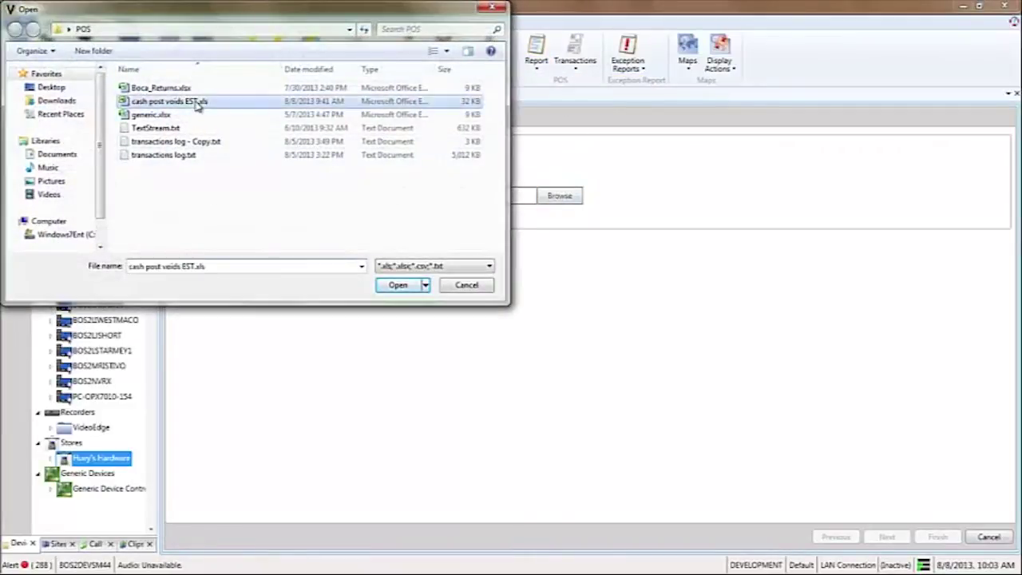
{"action": "left_click", "coordinate": [399, 285]}
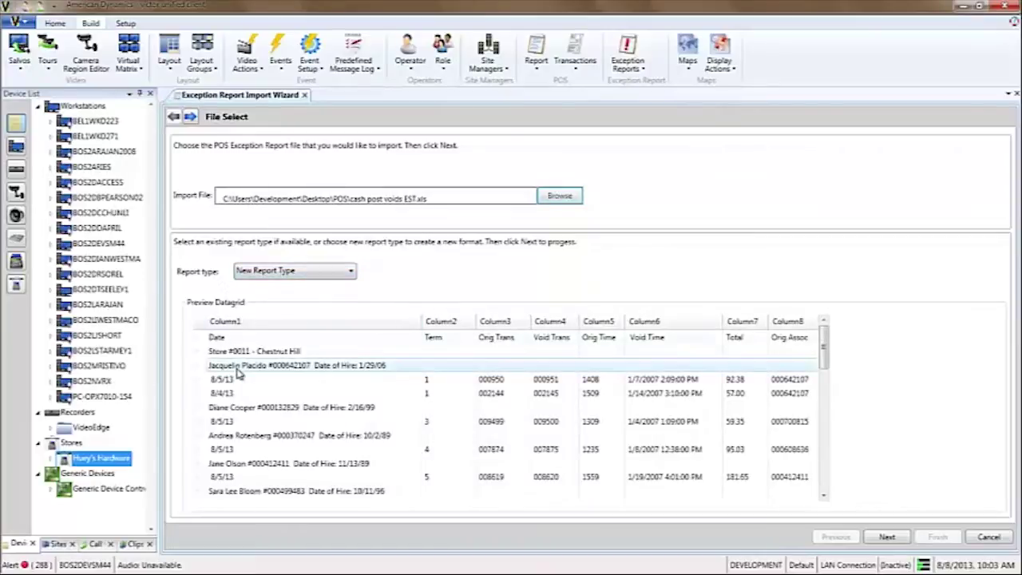
- Keep New Report Type as the report type and proceed to the mandatory column assignment
{"action": "left_click", "coordinate": [321, 273]}
{"action": "left_click", "coordinate": [322, 278]}
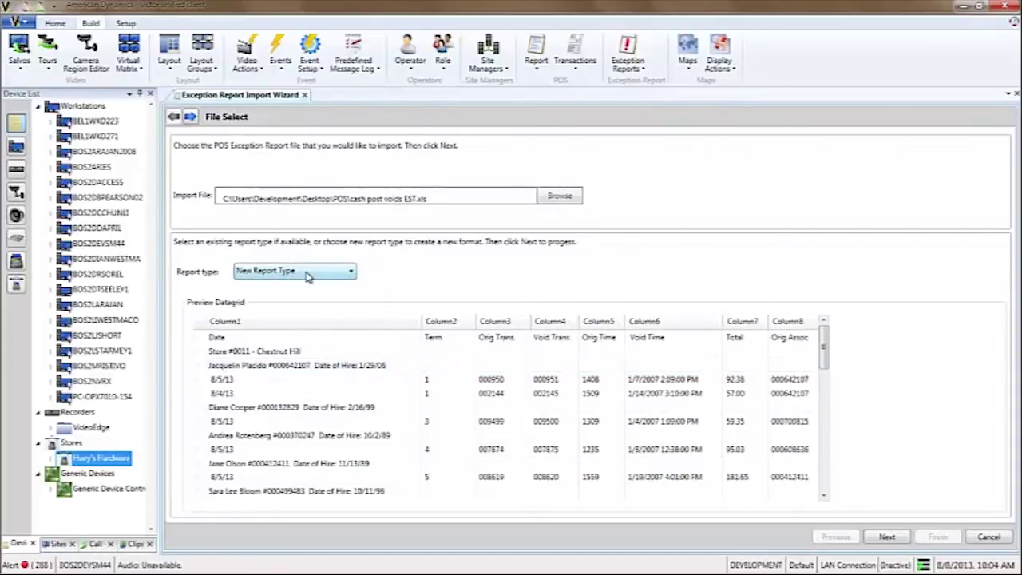
{"action": "left_click", "coordinate": [886, 538]}
{"action": "left_click", "coordinate": [886, 538]}
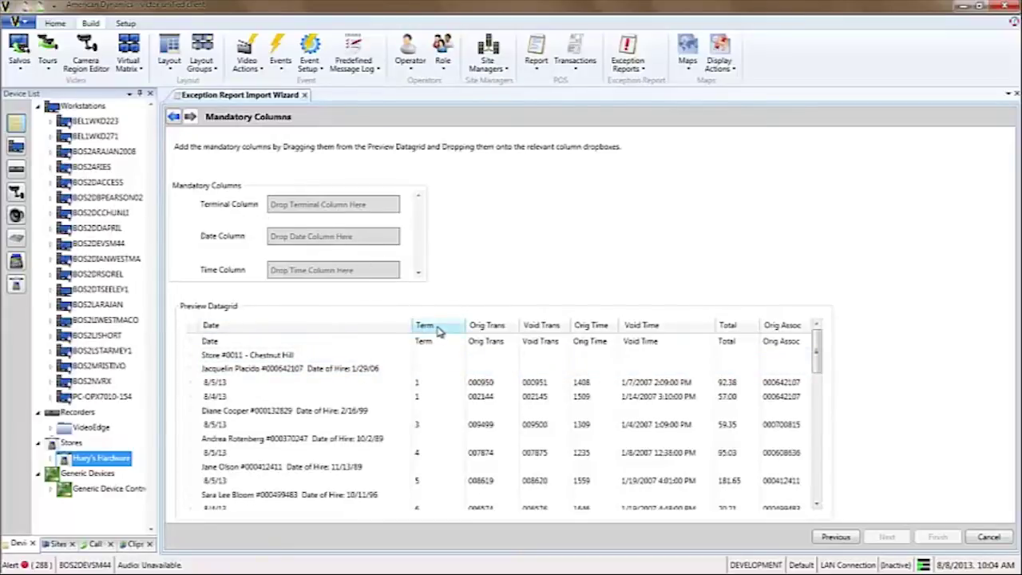
- Assign Term, Date and Void Time as the terminal, date and time columns, and continue without adding additional information
{"action": "left_click_drag", "start_coordinate": [437, 330], "coordinate": [361, 204]}
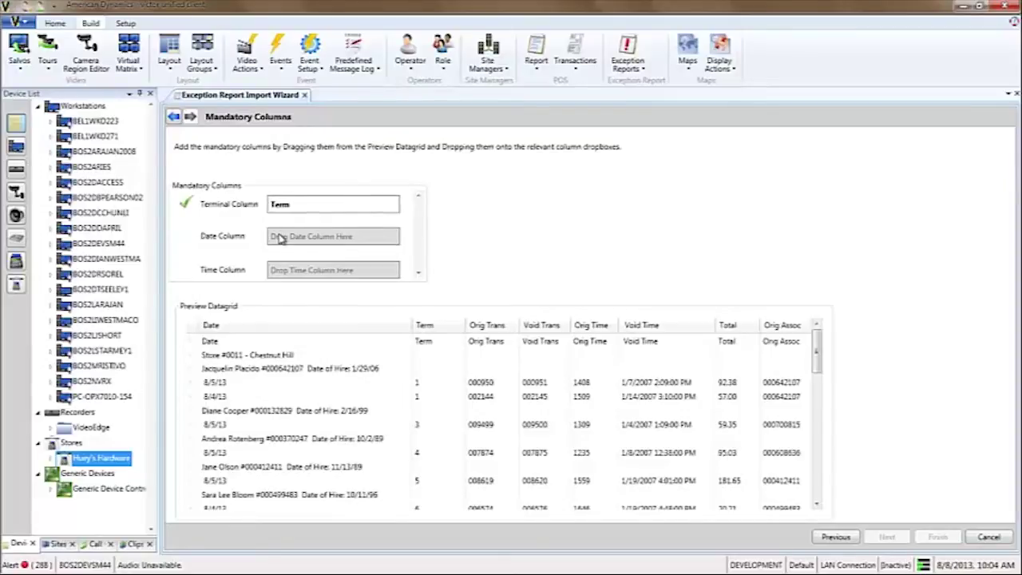
{"action": "left_click_drag", "start_coordinate": [222, 330], "coordinate": [295, 244]}
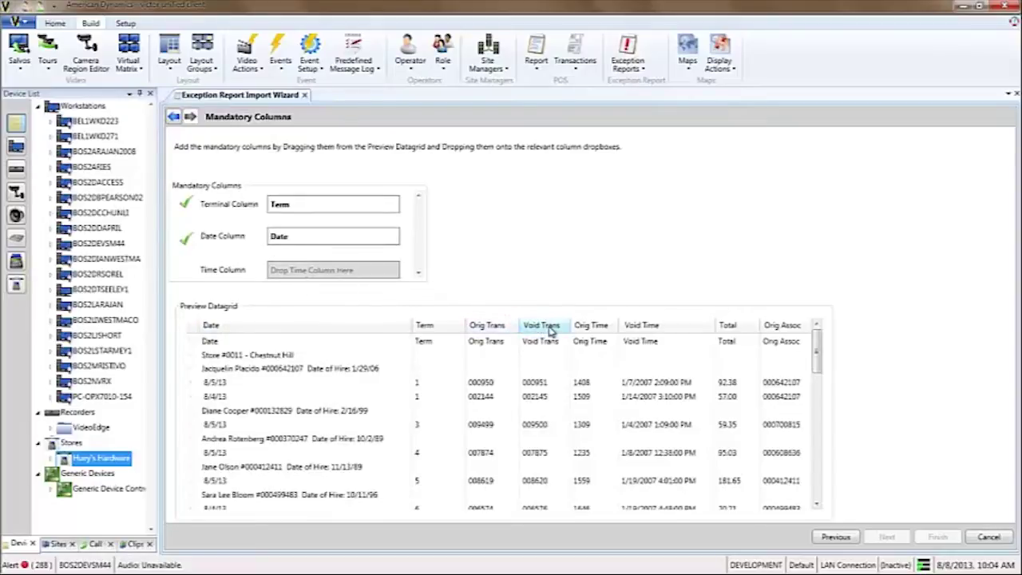
{"action": "left_click_drag", "start_coordinate": [621, 326], "coordinate": [342, 274]}
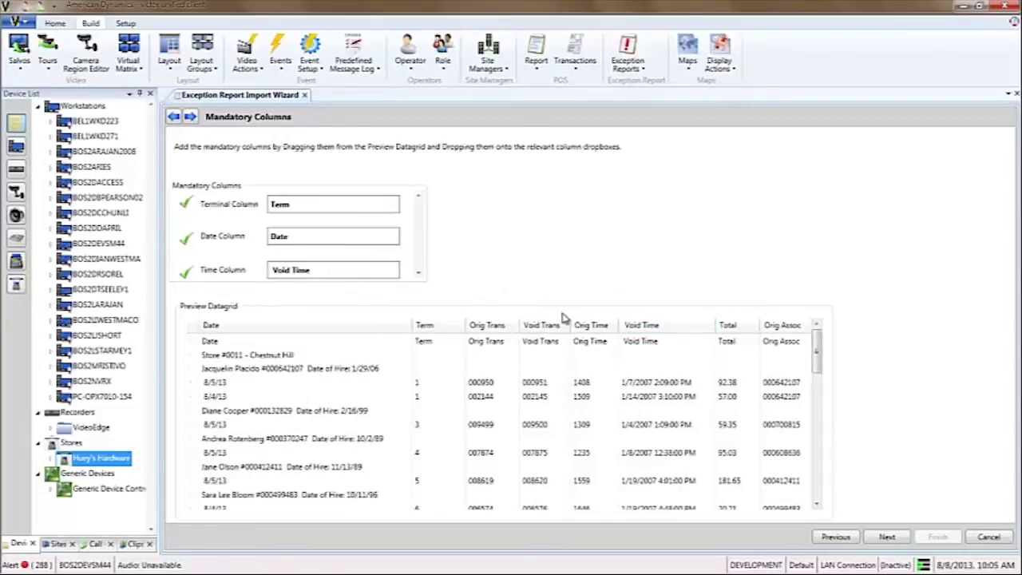
{"action": "left_click", "coordinate": [886, 537]}
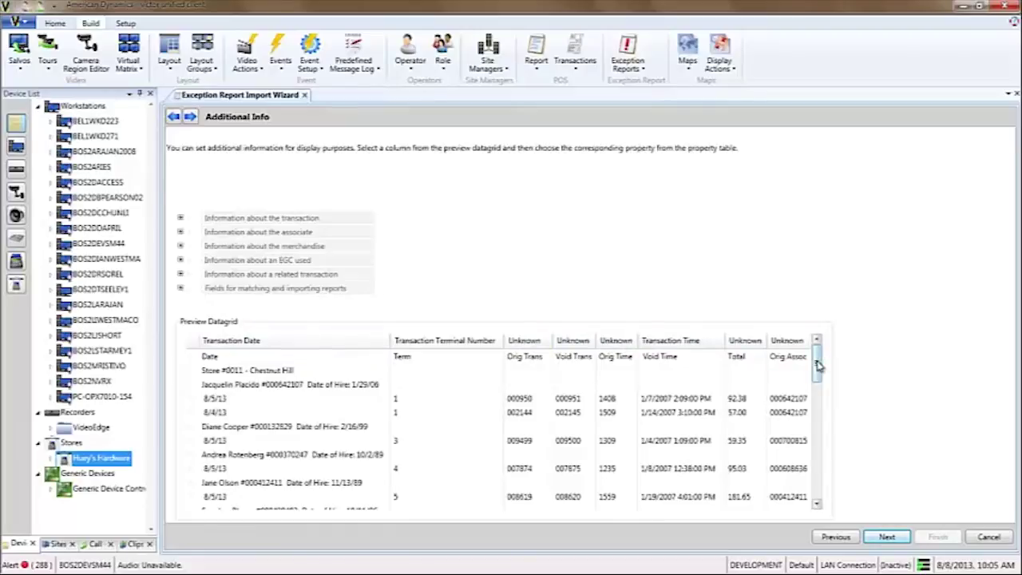
{"action": "left_click_drag", "start_coordinate": [817, 364], "coordinate": [817, 327]}
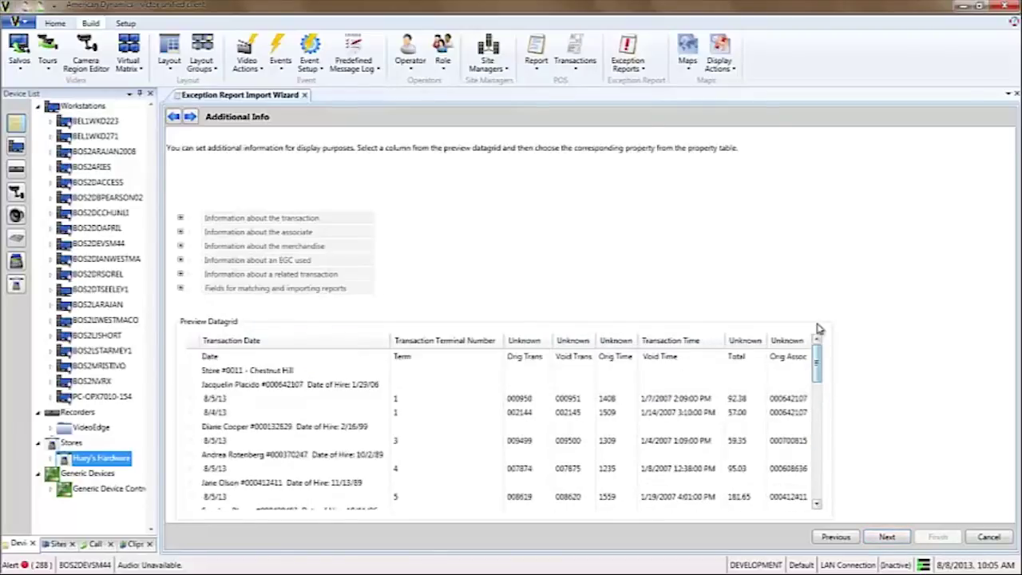
{"action": "left_click", "coordinate": [887, 538]}
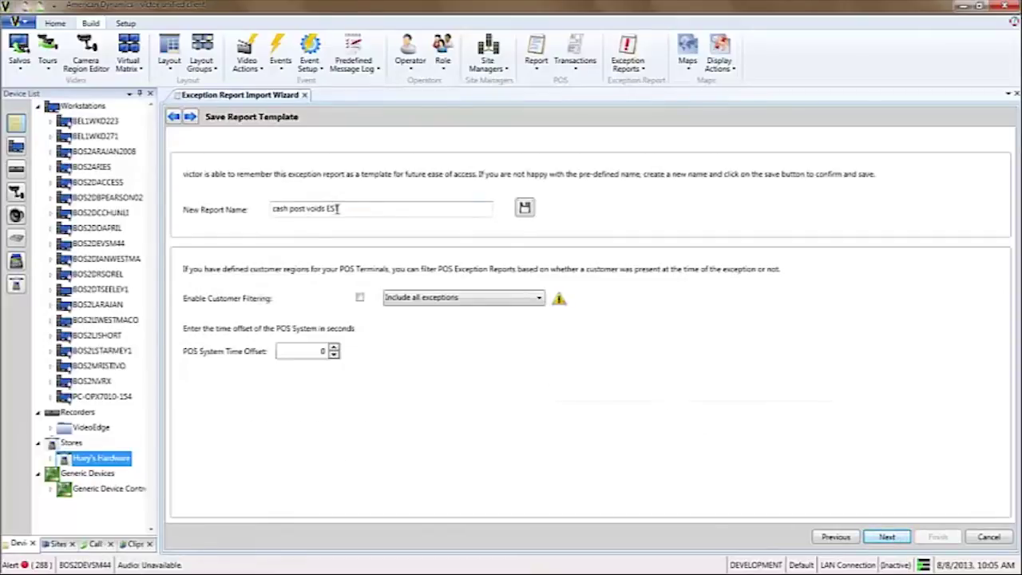
- Name the report template Cash Post Void, enable customer filtering with all exceptions included, and finish the import
{"action": "left_click_drag", "start_coordinate": [342, 208], "coordinate": [192, 201]}
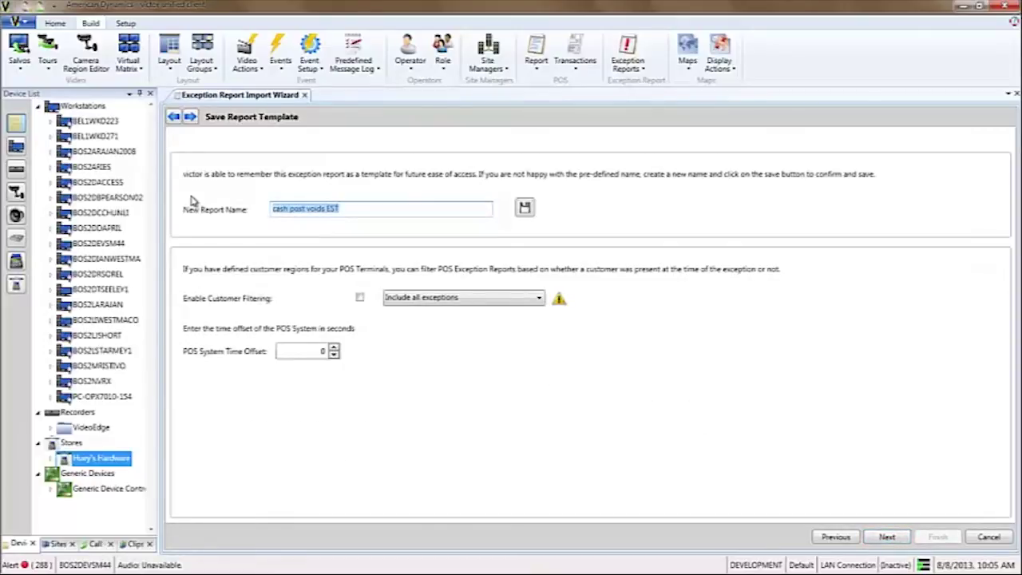
{"action": "type", "text": "C"}
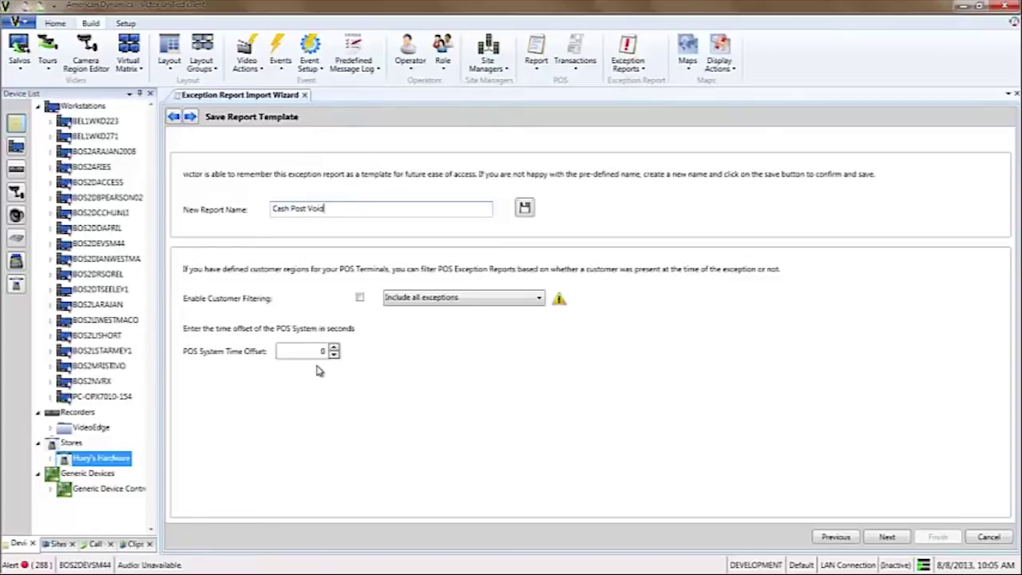
{"action": "left_click", "coordinate": [360, 300]}
{"action": "left_click", "coordinate": [888, 539]}
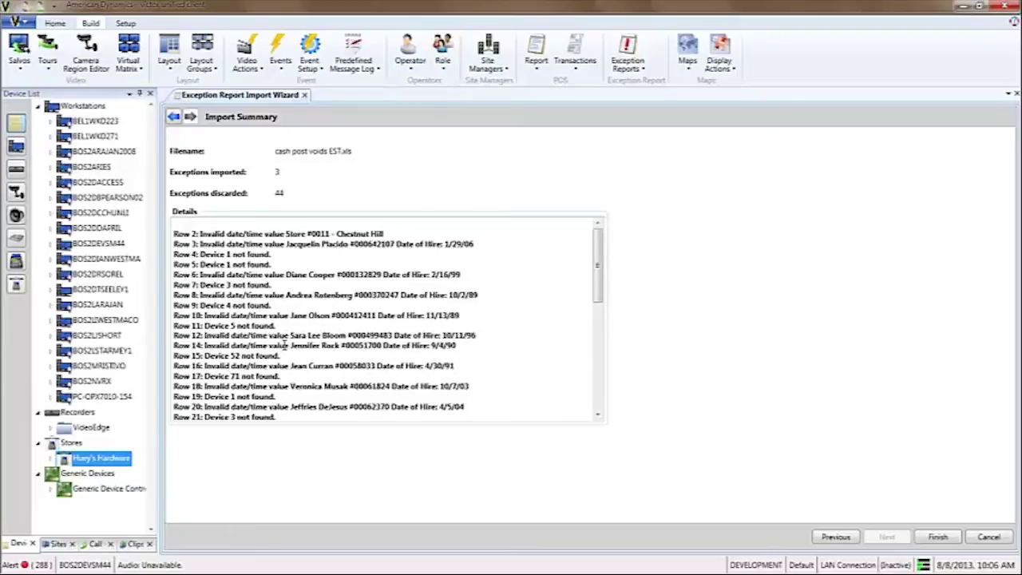
{"action": "left_click", "coordinate": [936, 538]}
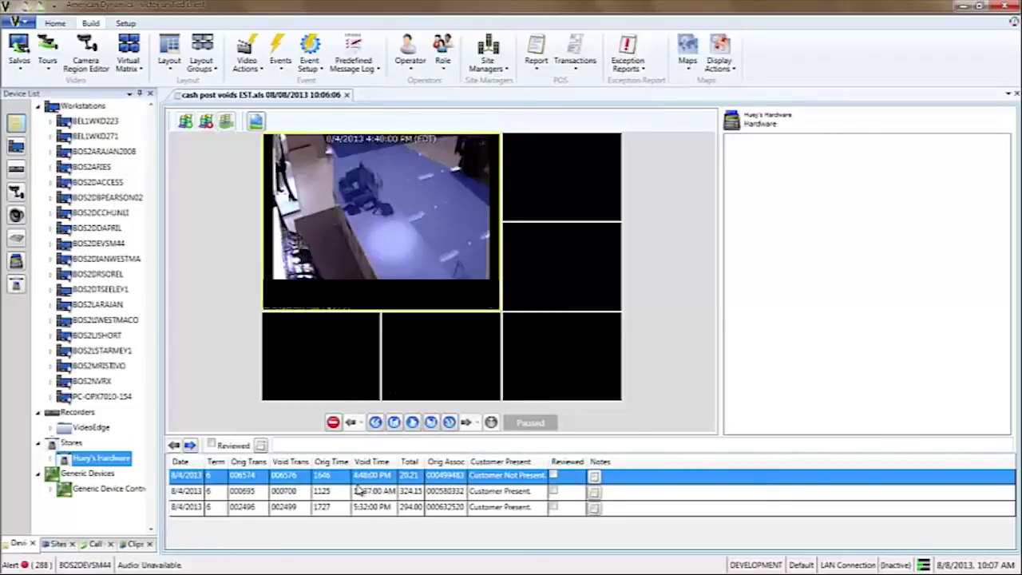
- Play and review the recorded video for the 11:37 AM and 5:32 PM void exceptions
{"action": "left_click", "coordinate": [435, 490]}
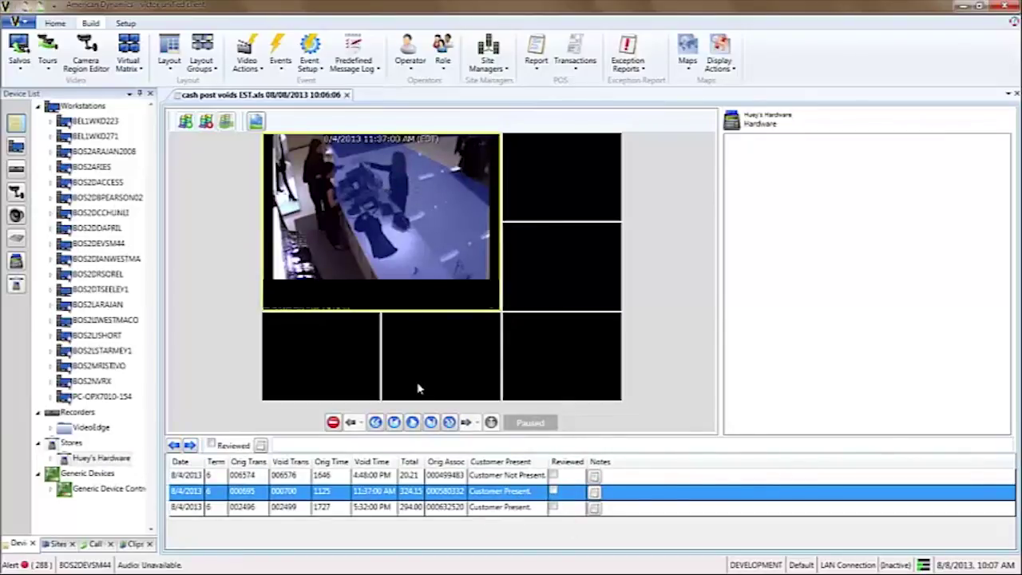
{"action": "left_click", "coordinate": [413, 423]}
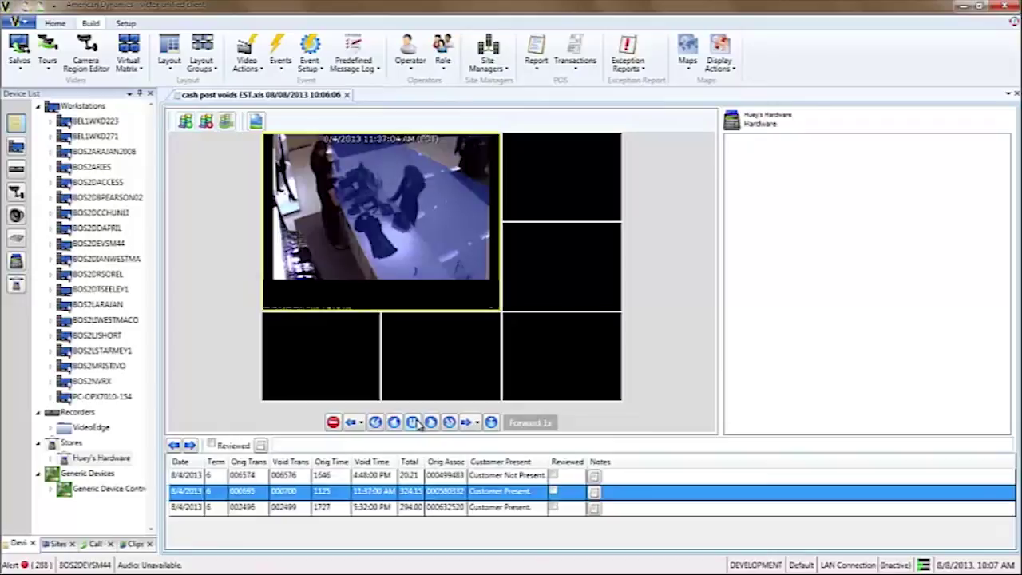
{"action": "key", "text": "Down"}
{"action": "left_click", "coordinate": [412, 423]}
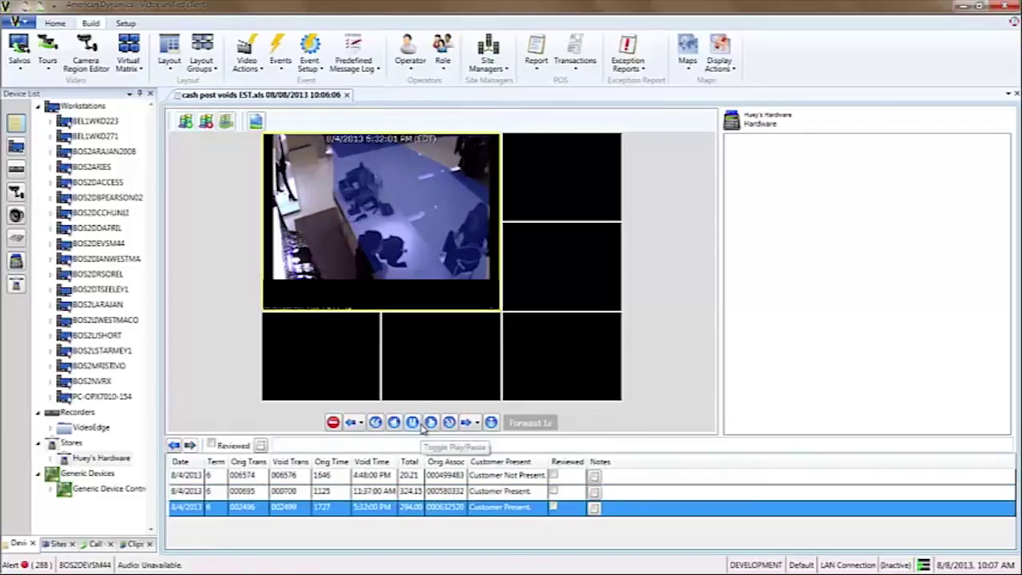
{"action": "left_click", "coordinate": [414, 424]}
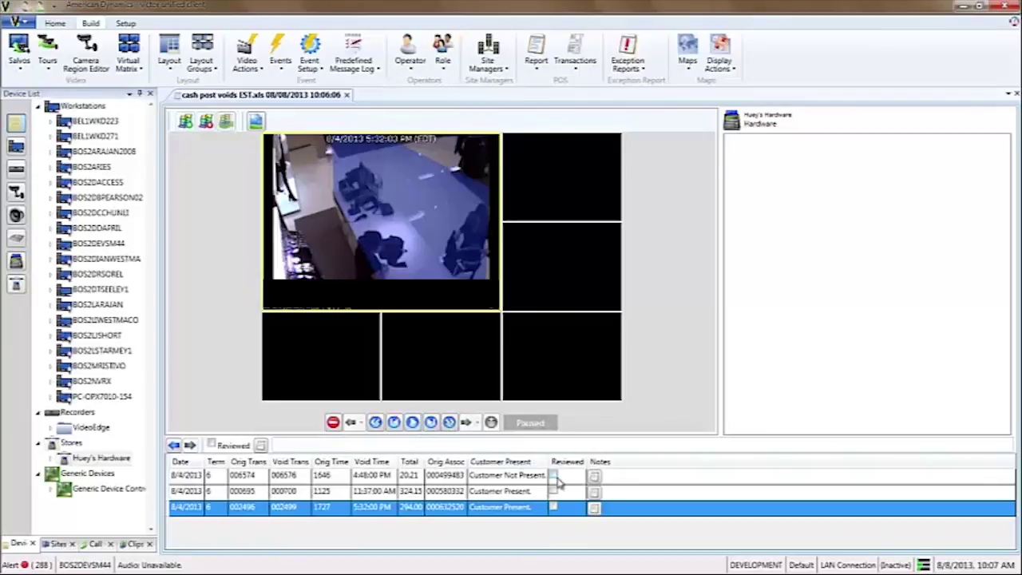
- Mark all three exceptions as reviewed and select the 4:48 PM exception
{"action": "left_click", "coordinate": [553, 475]}
{"action": "left_click", "coordinate": [553, 491]}
{"action": "left_click", "coordinate": [553, 508]}
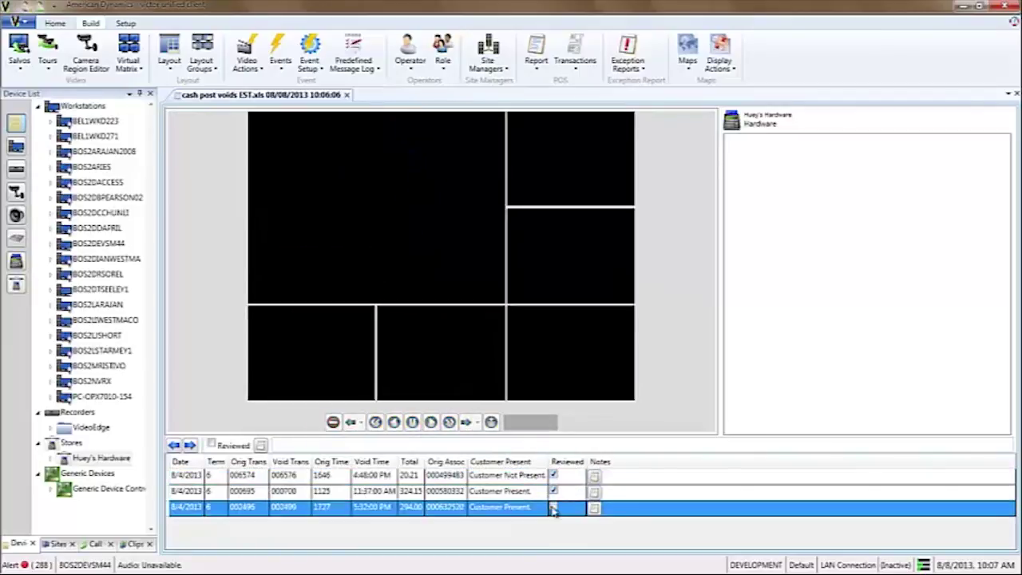
{"action": "left_click", "coordinate": [633, 477]}
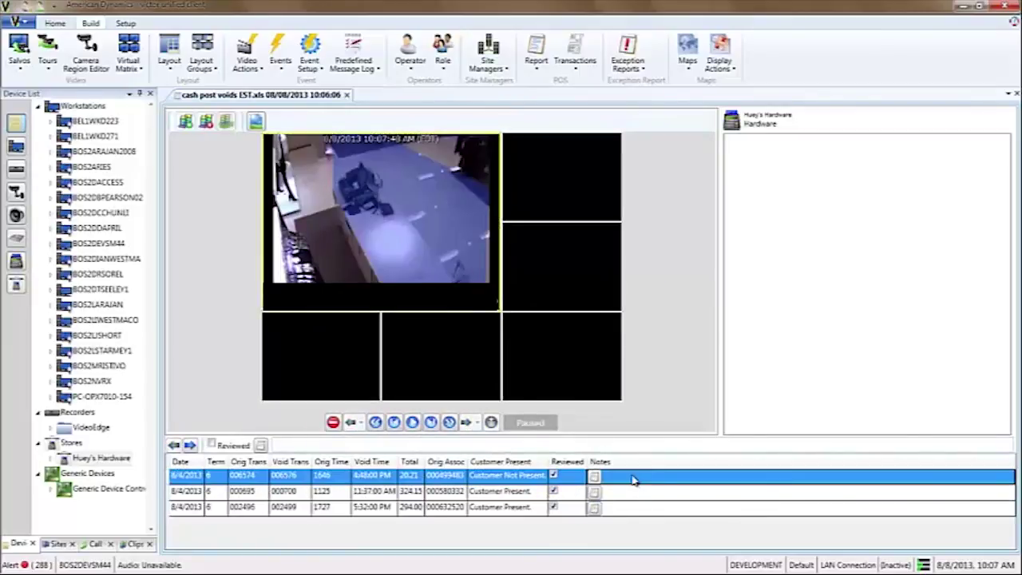